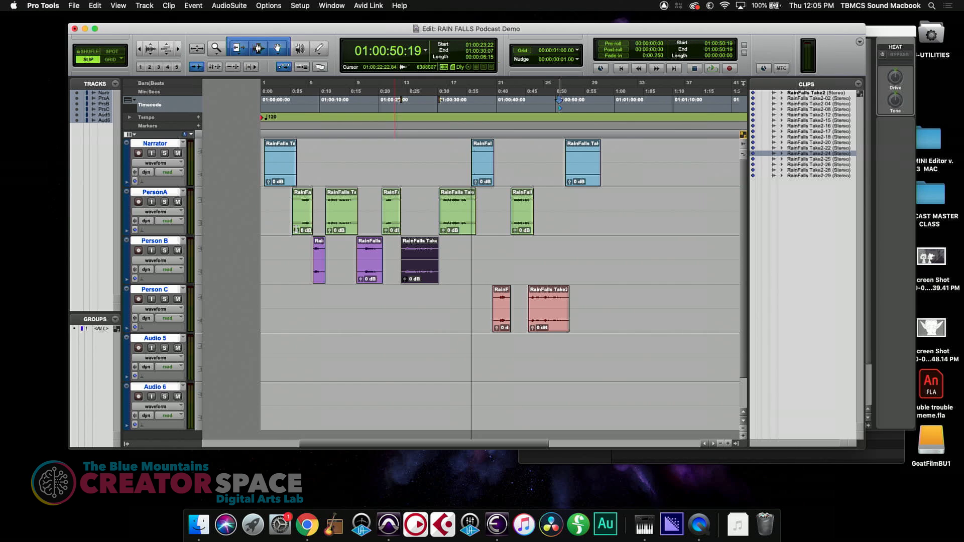
Start an audio import and search the sound effects library for "City Park".
left_click(74, 6)
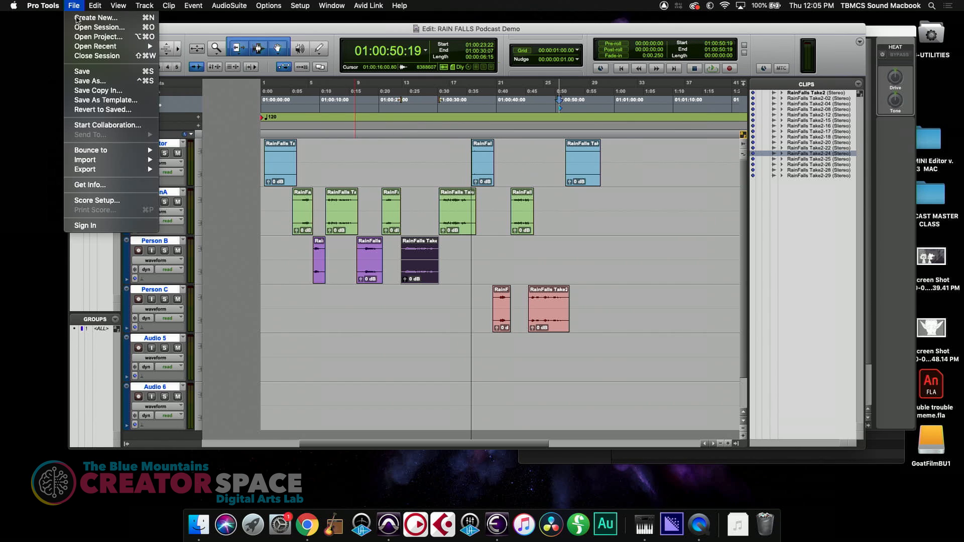
mouse_move(90, 163)
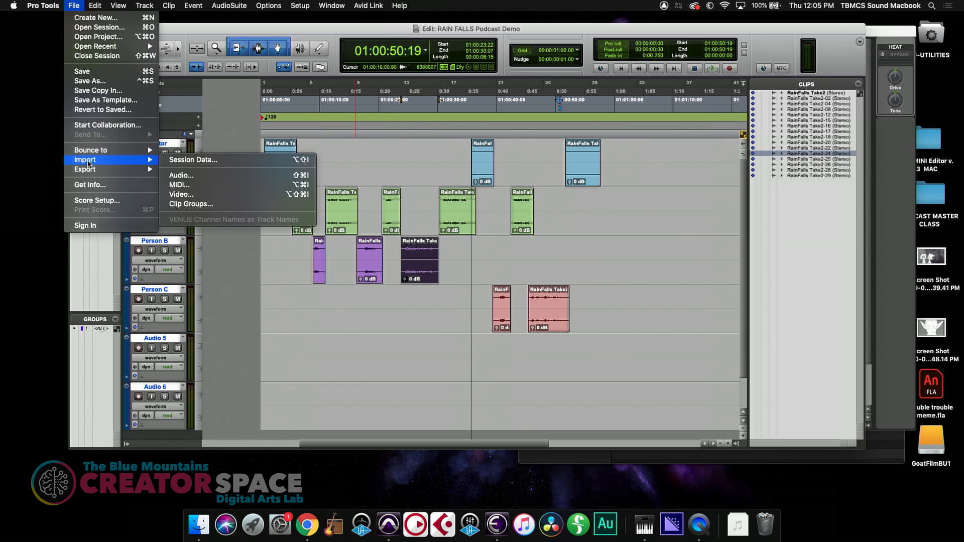
left_click(186, 179)
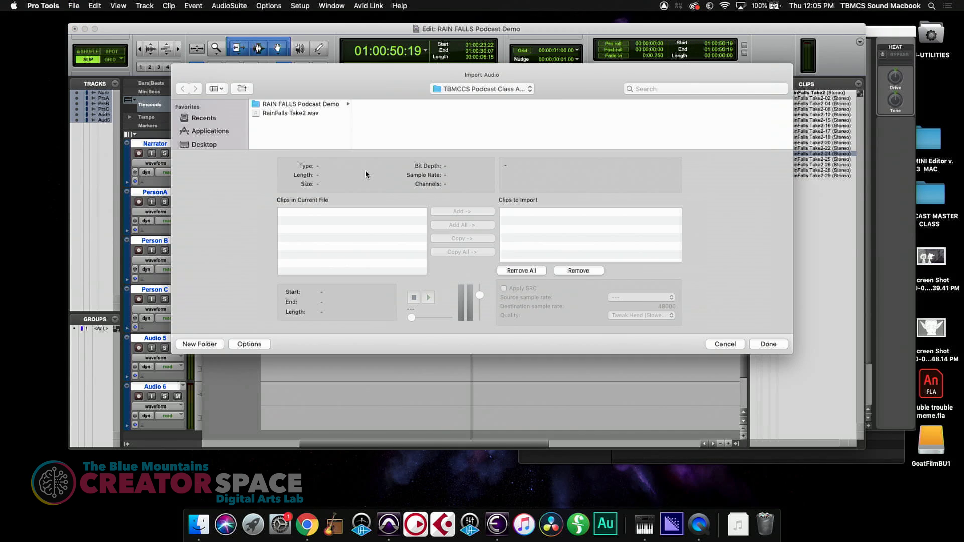
scroll(221, 121, "down", 3)
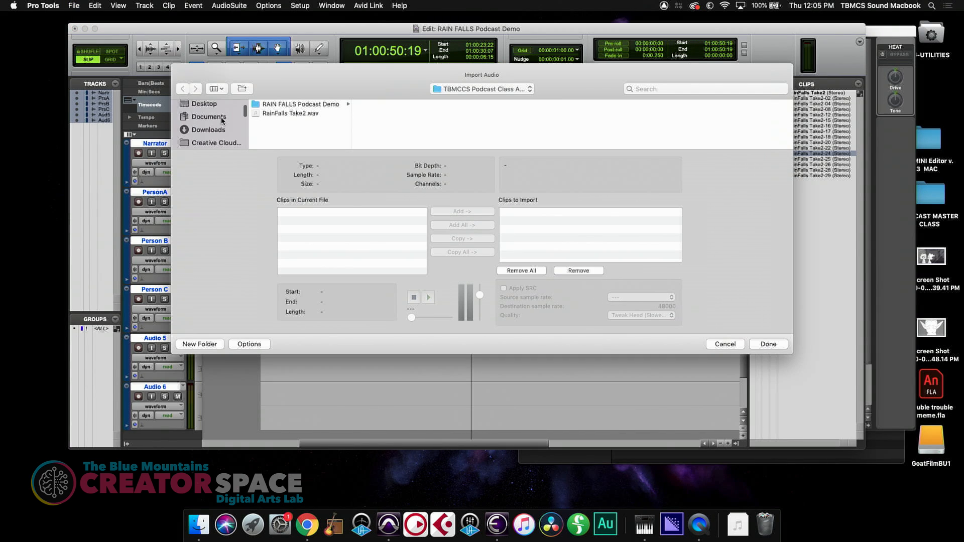
scroll(222, 121, "down", 5)
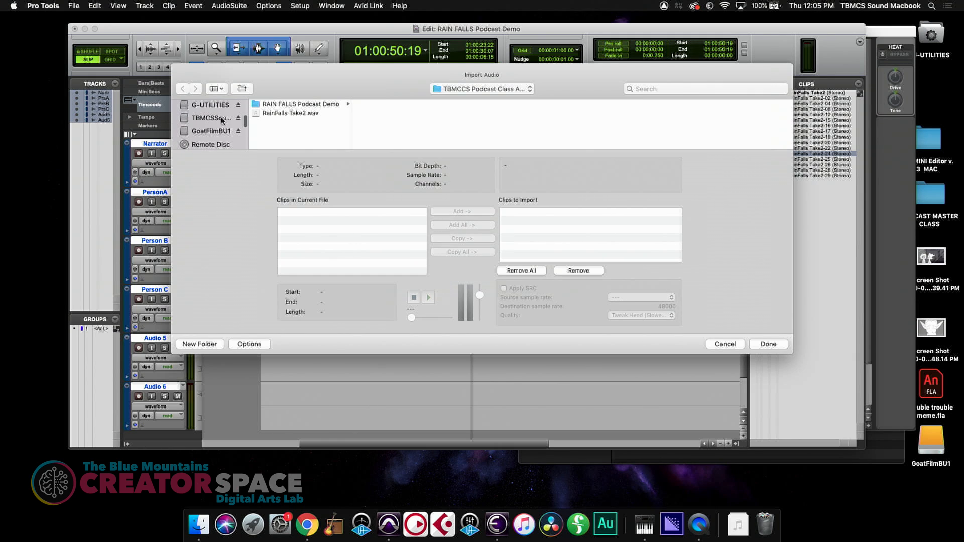
left_click(211, 131)
scroll(289, 141, "down", 3)
scroll(289, 141, "down", 5)
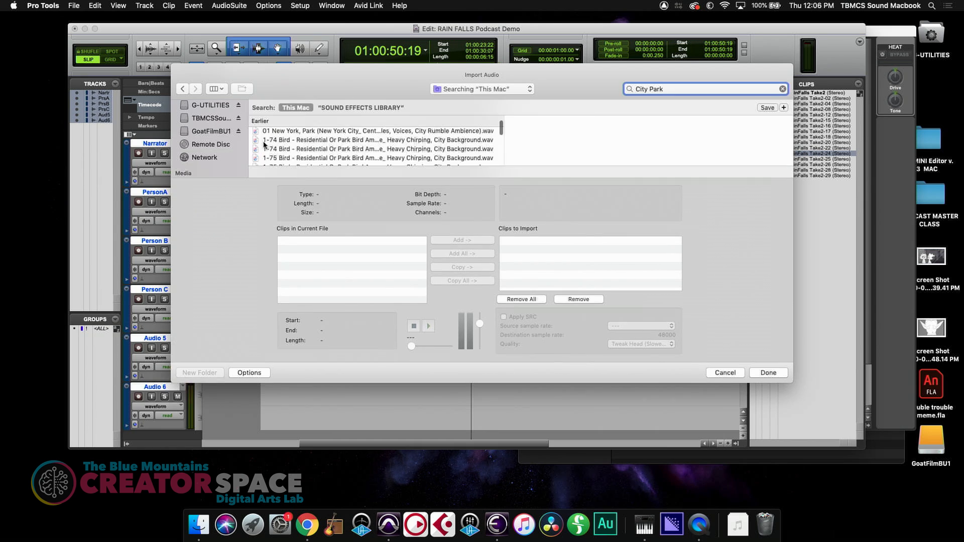
Select and audition the first "1-74 Bird - Residential Or Park Bird Ambience" file.
left_click(265, 141)
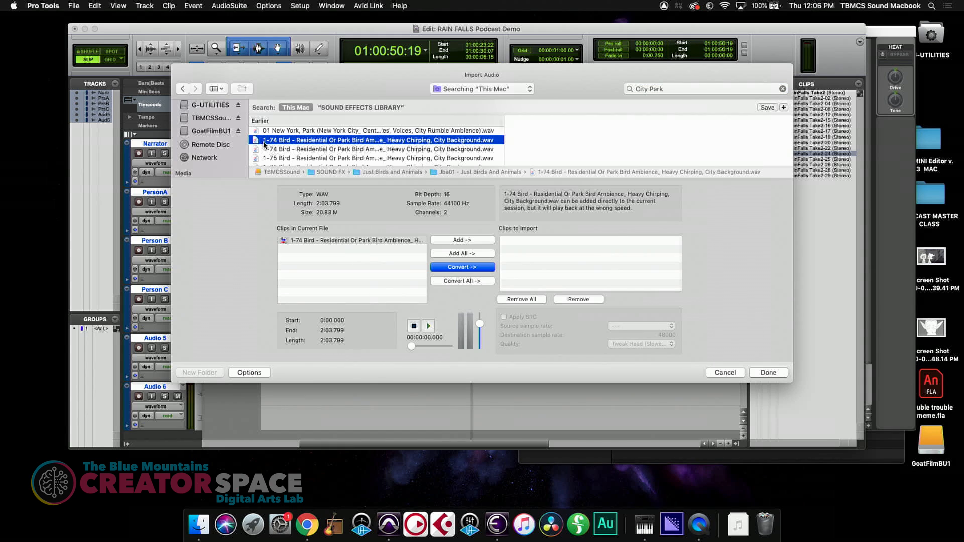
left_click(428, 327)
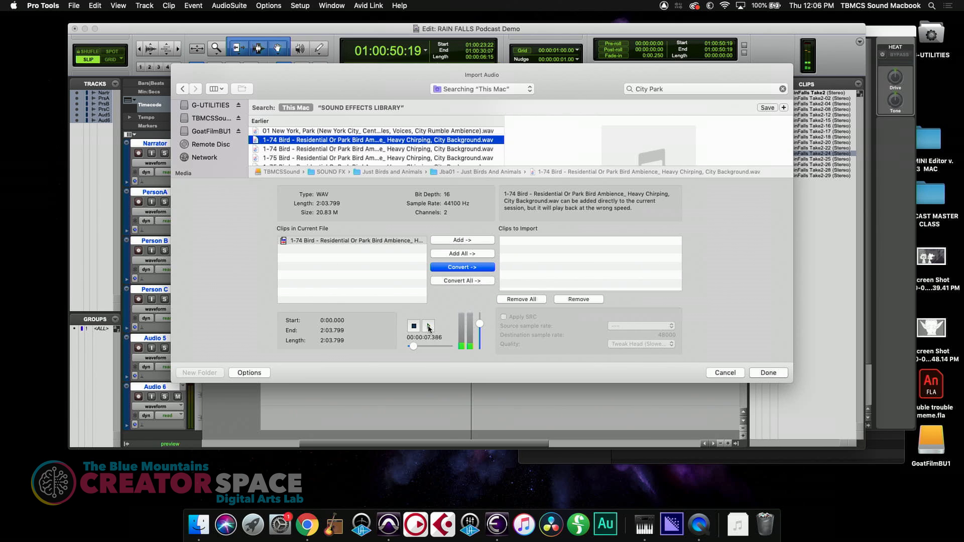
left_click(414, 329)
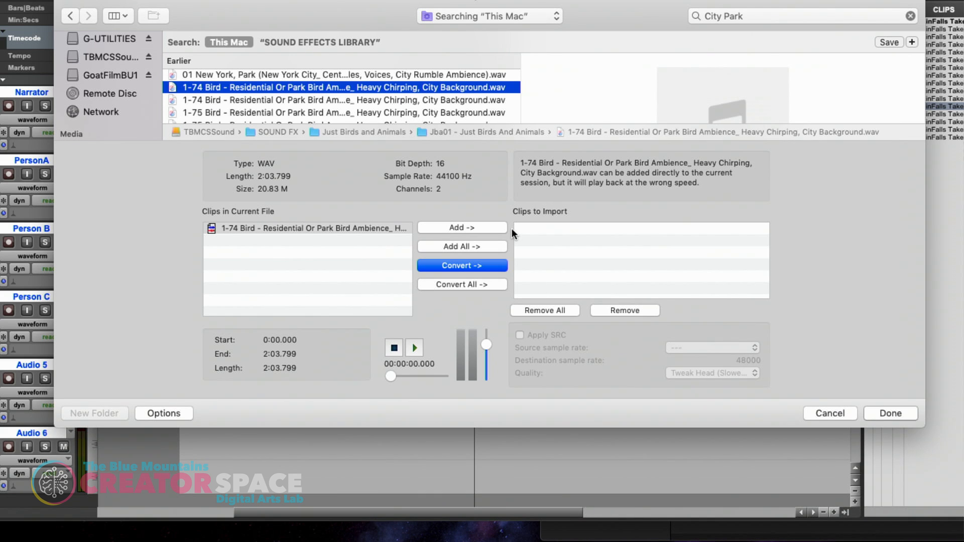
Import the bird ambience file with conversion into the session's Audio Files folder, with Clip List as the destination.
left_click(469, 264)
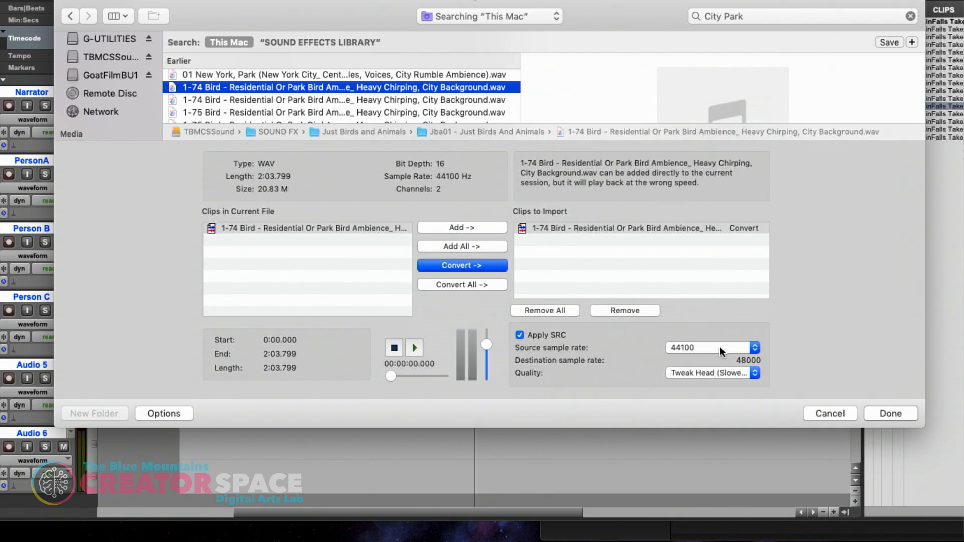
left_click(876, 412)
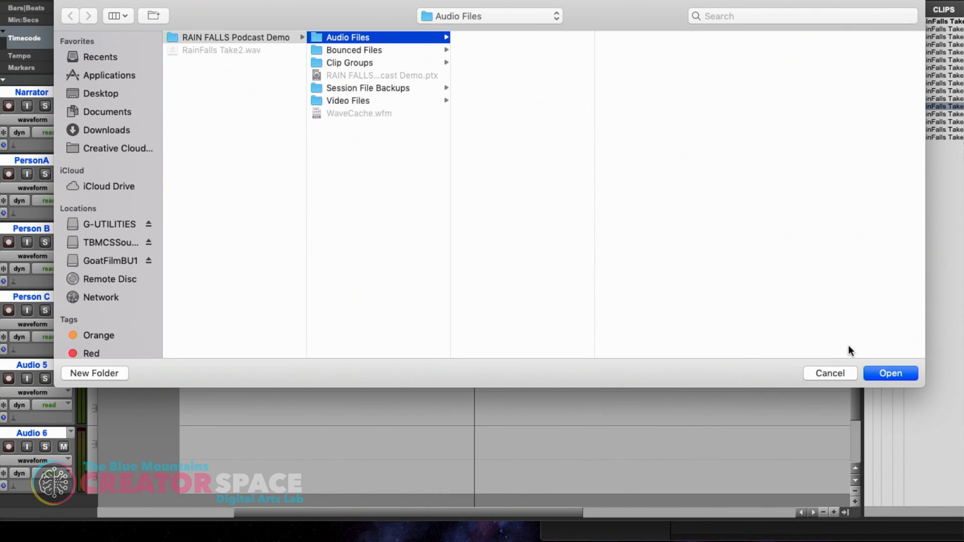
left_click(884, 371)
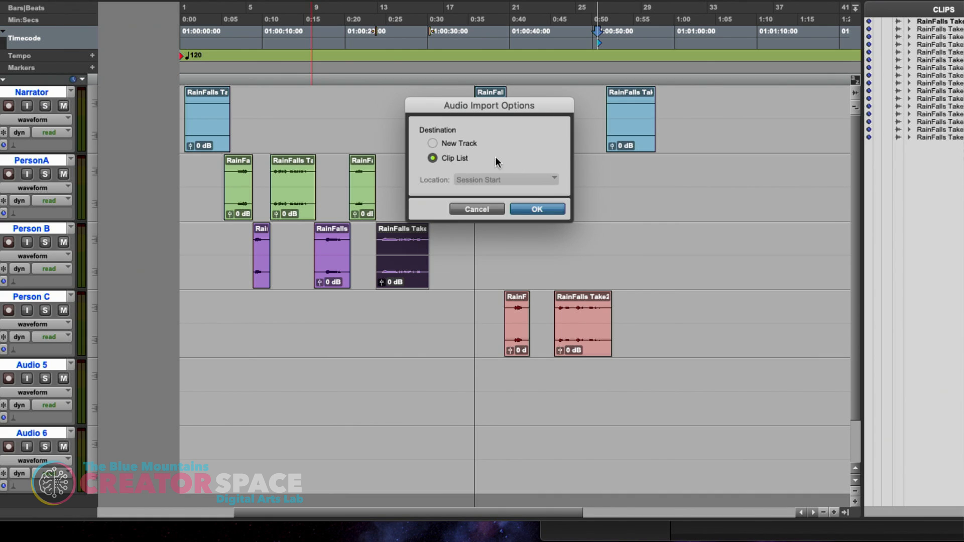
left_click(537, 209)
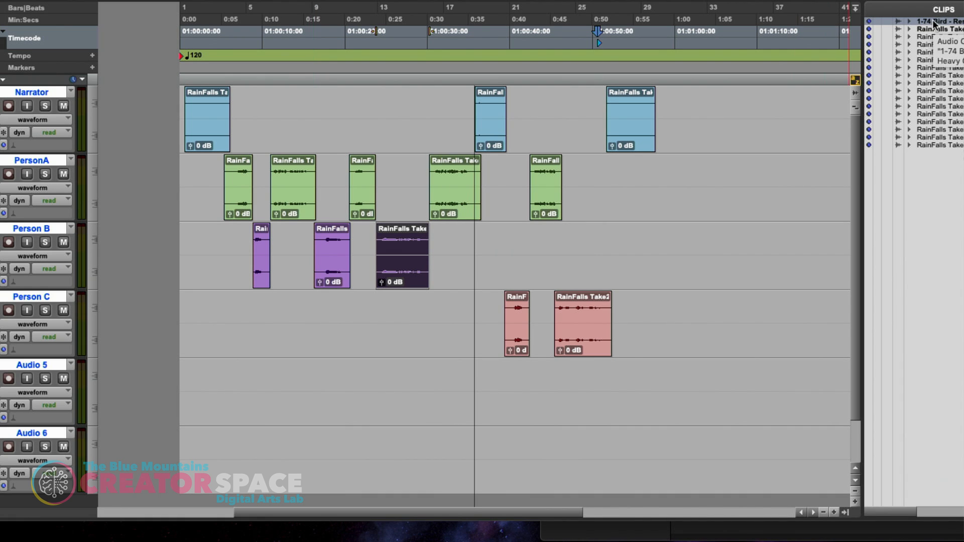
Try placing the bird ambience clip on the Audio 5 track at about 12 seconds, and undo the placement.
left_click_drag(933, 22, 282, 405)
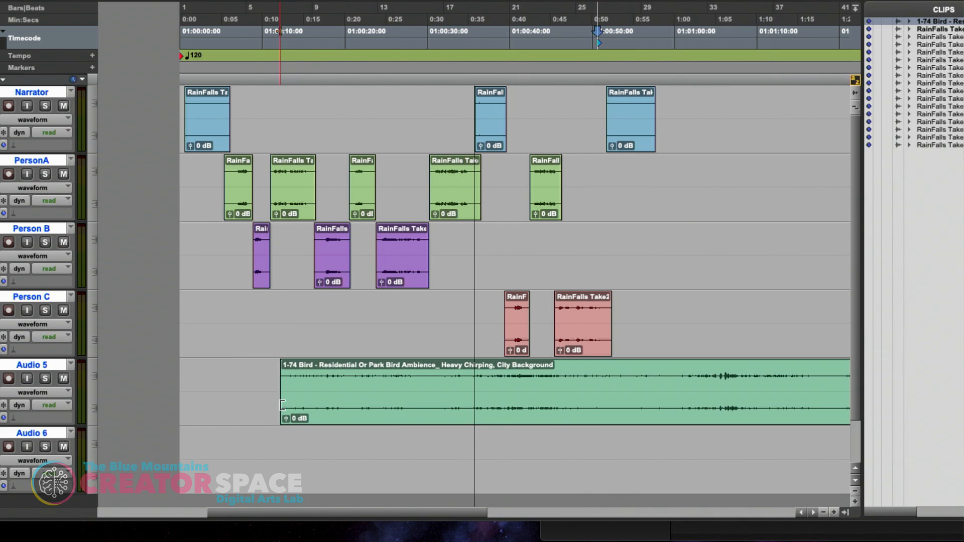
key("ctrl+z")
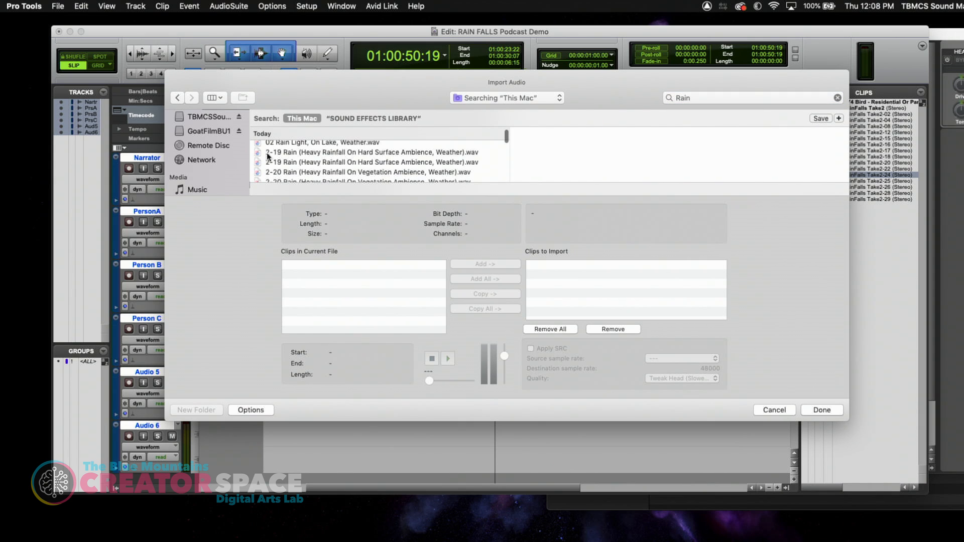
Audition the first "2-19 Rain (Heavy Rainfall On Hard Surface Ambience, Weather)" file and add it to the clips to import with conversion.
left_click(267, 152)
left_click(448, 359)
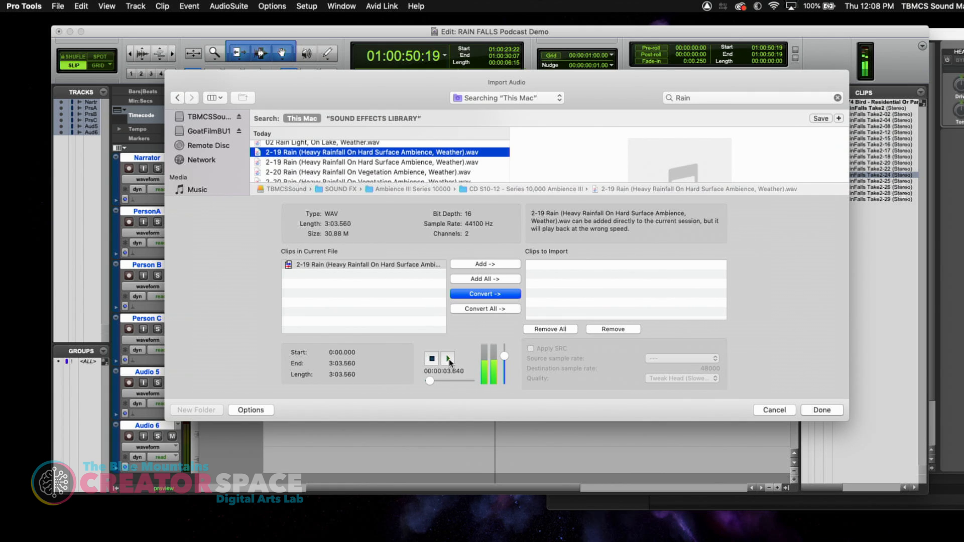
left_click(432, 359)
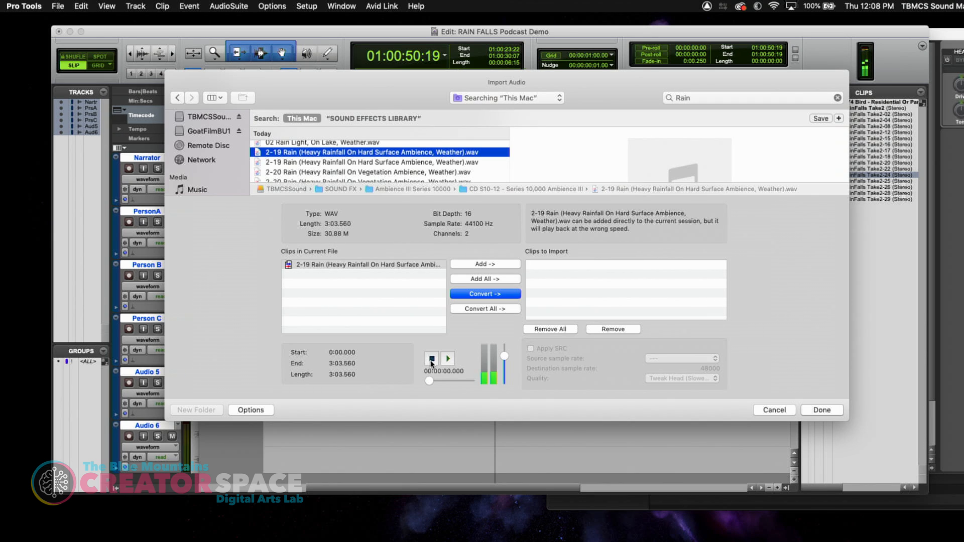
left_click(480, 298)
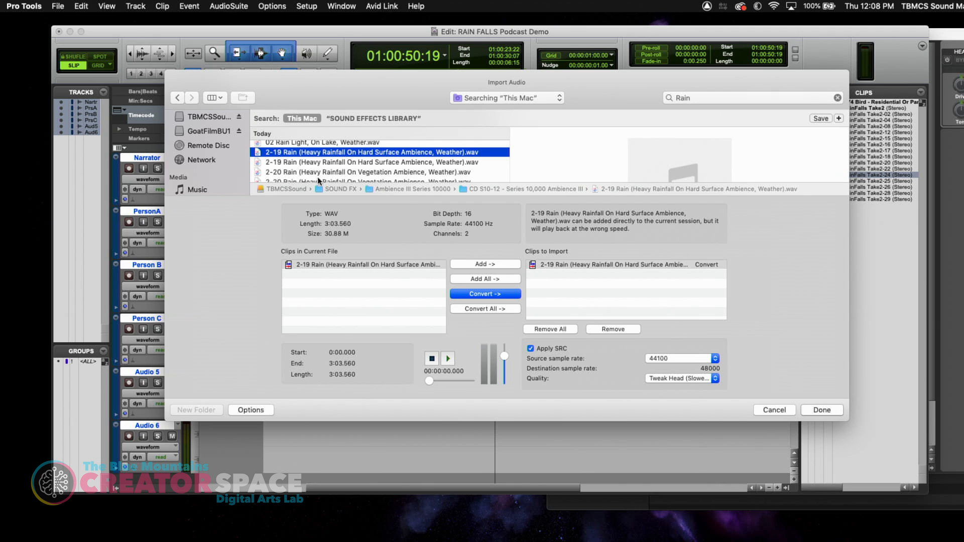
Audition the second "2-20 Rain (Heavy Rainfall On Vegetation Ambience, Weather)" file and add it to the clips to import with conversion.
scroll(270, 172, "down", 5)
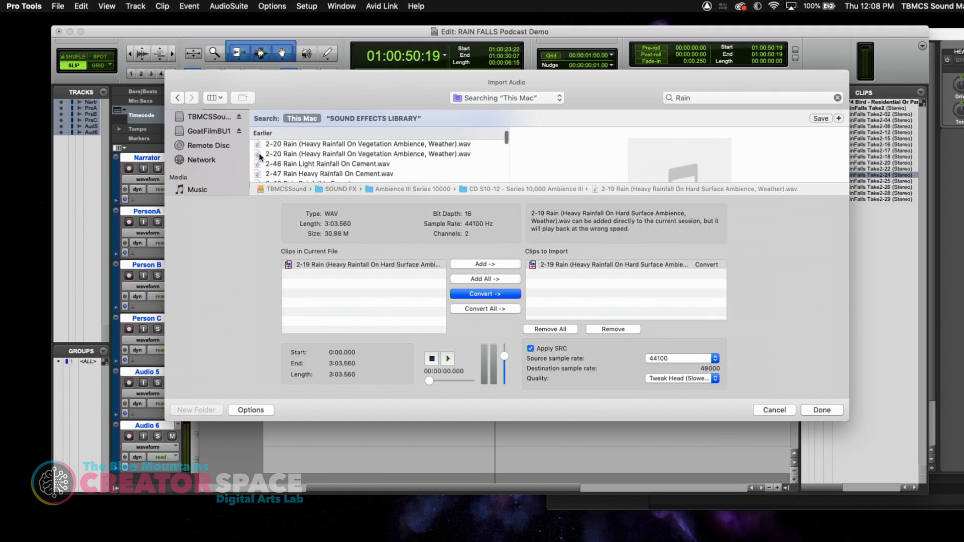
left_click(262, 155)
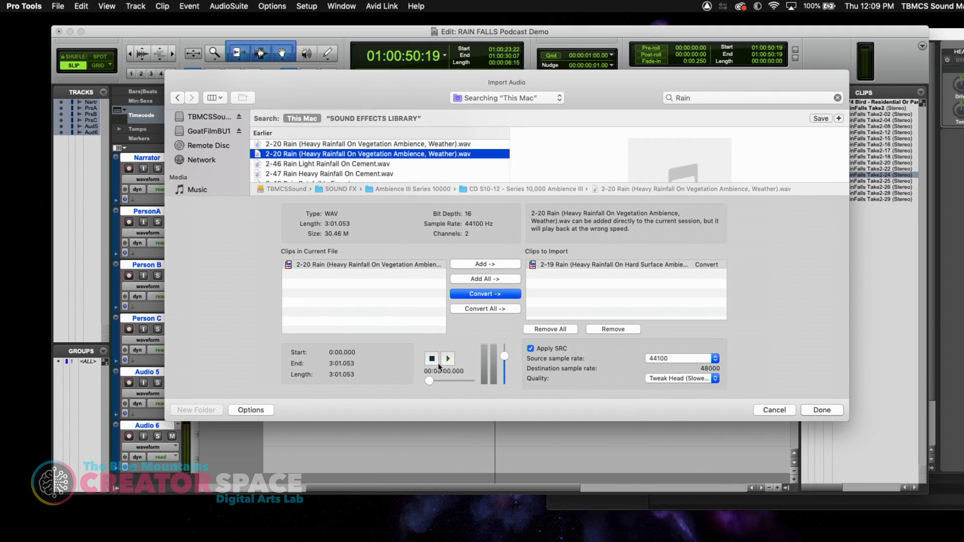
left_click(447, 359)
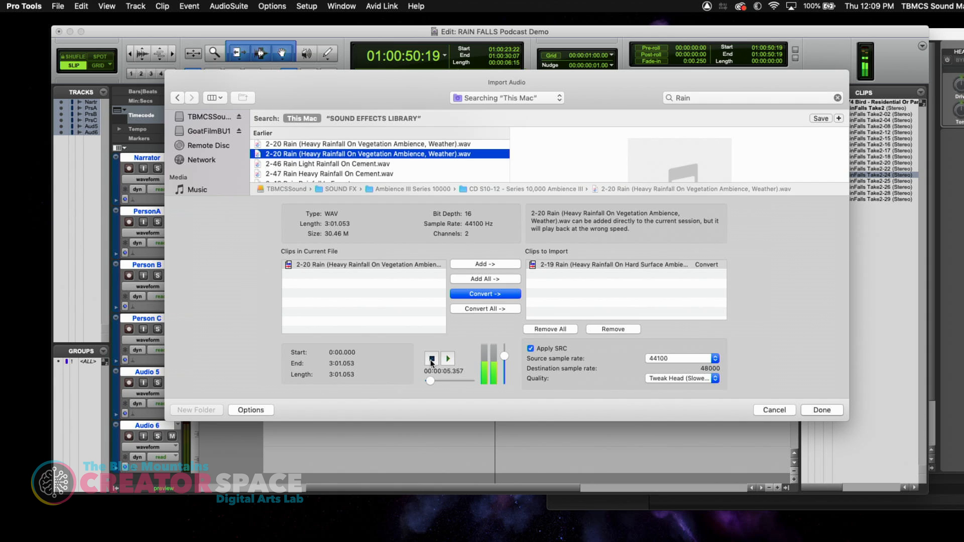
left_click(431, 359)
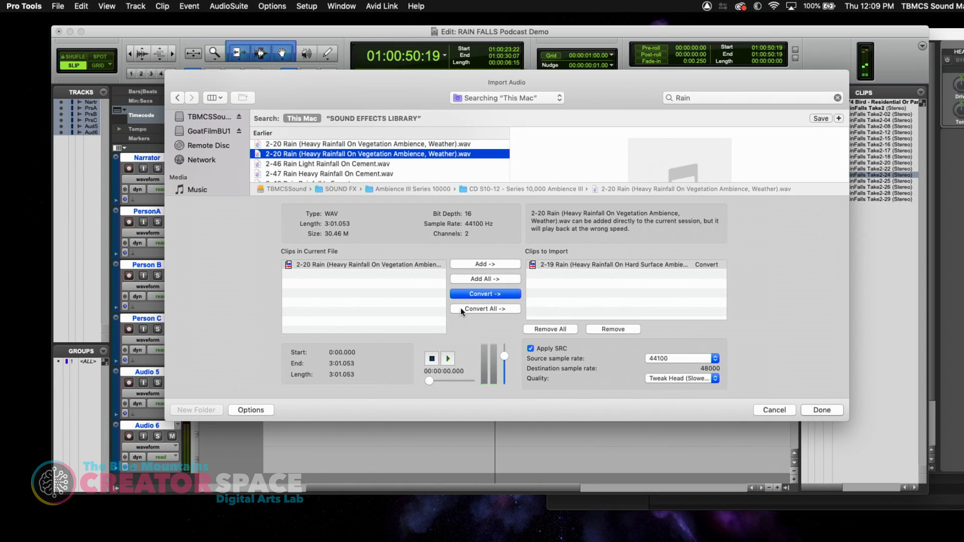
left_click(480, 296)
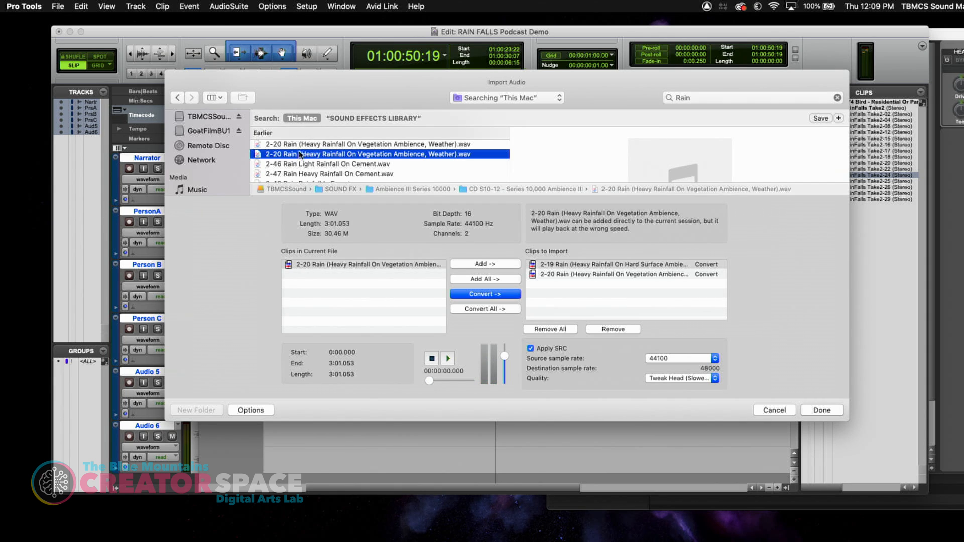
Import the queued rain and thunder clips into the session's Audio Files folder, with Clip List as the destination.
left_click(447, 359)
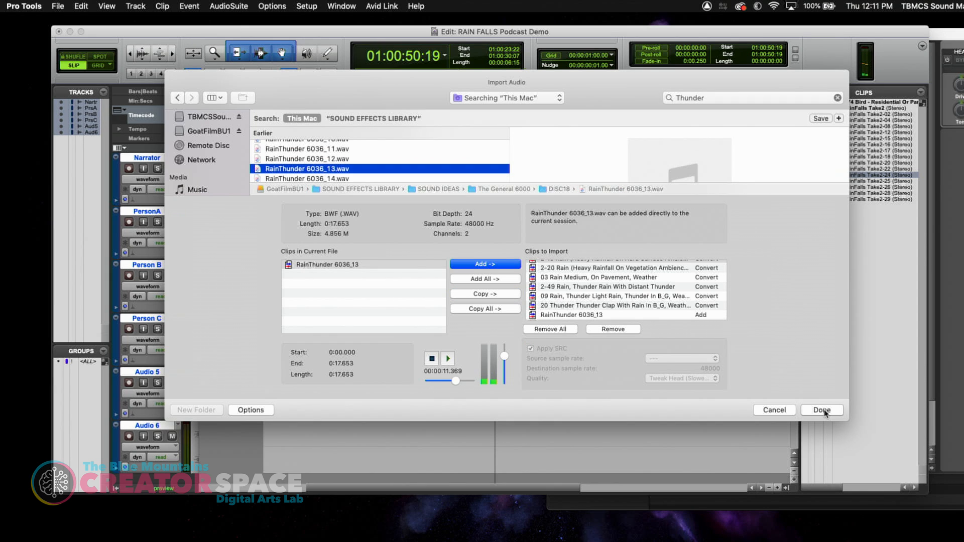
left_click(821, 410)
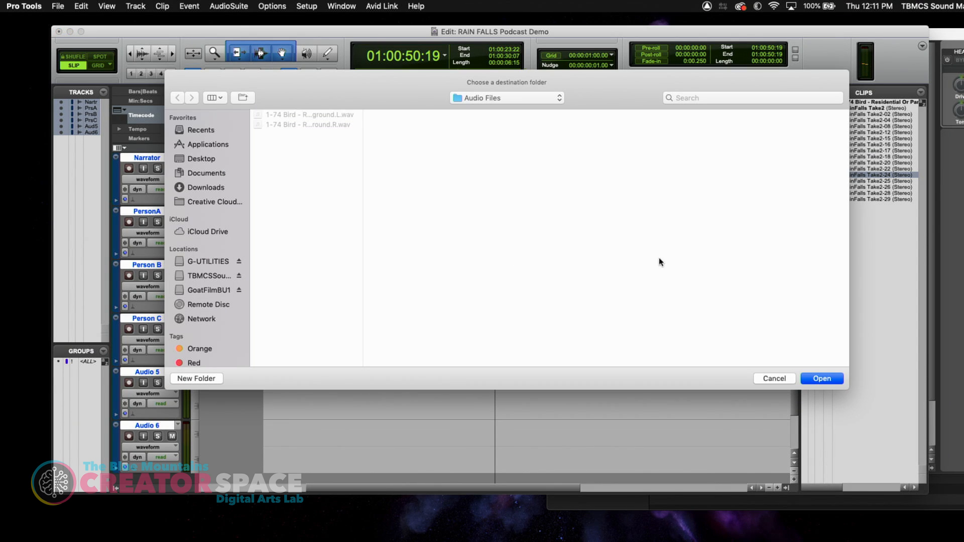
left_click(824, 381)
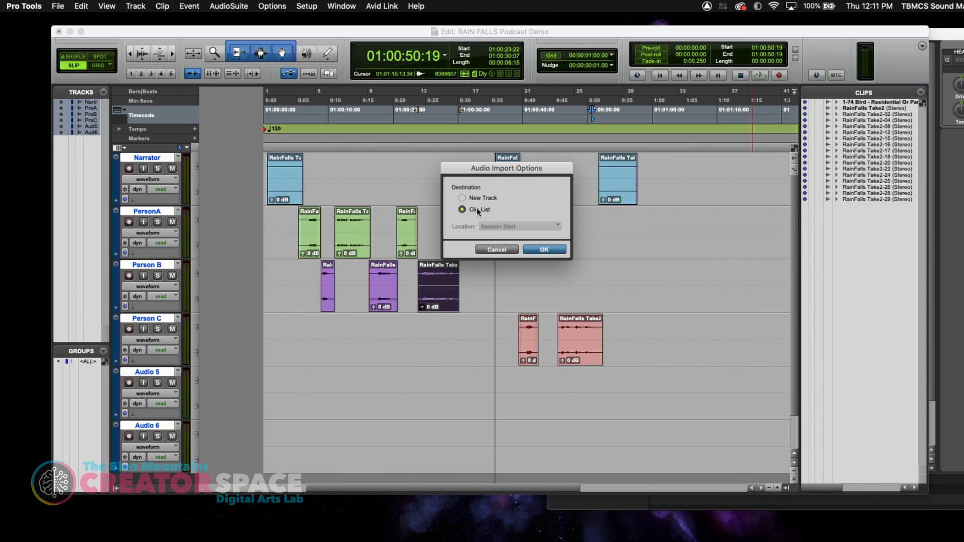
left_click(544, 250)
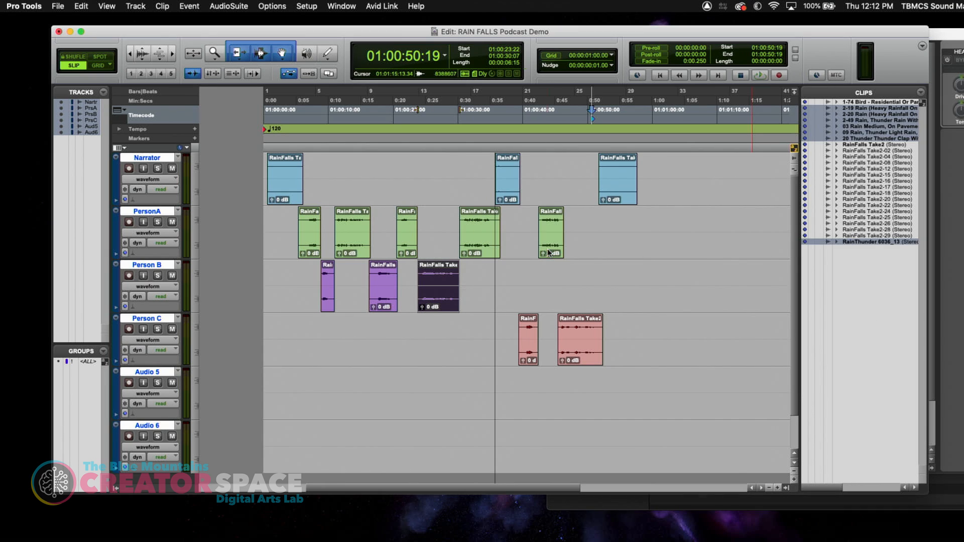
Deselect the imported clips and place the 1-74 Bird ambience clip on the Audio 5 track at the session start.
left_click(879, 300)
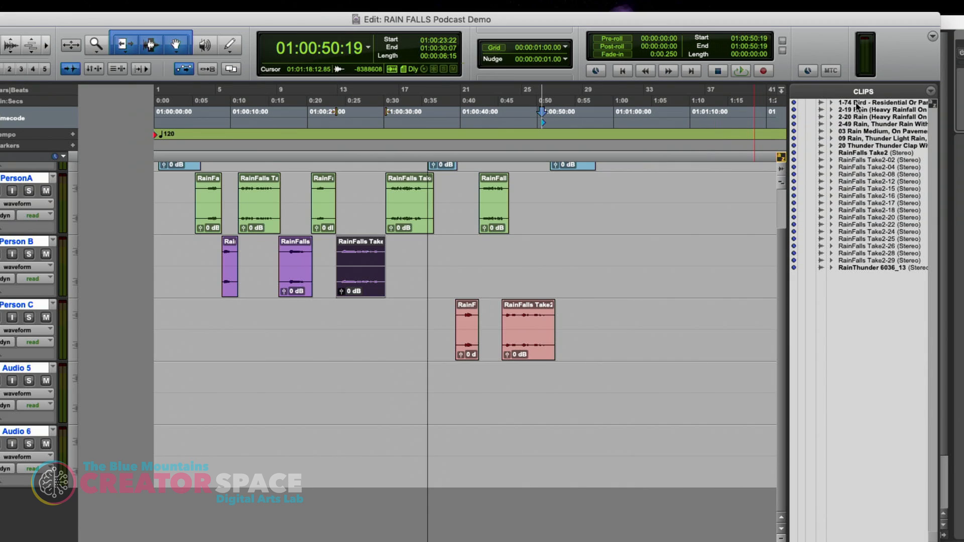
left_click_drag(859, 104, 169, 457)
left_click_drag(156, 452, 154, 445)
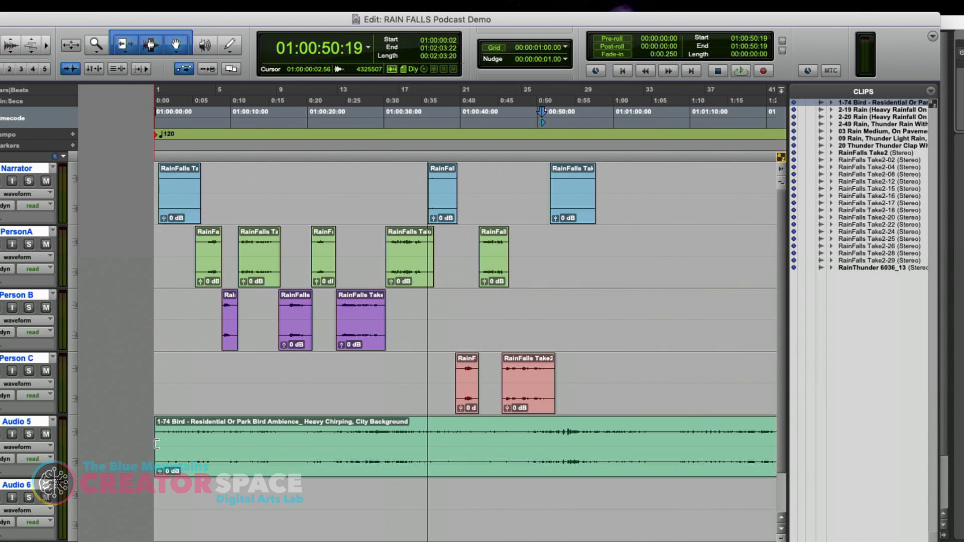
Play the session from 01:00:00:00 to hear the bird ambience under the narration, and stop playback.
left_click(165, 110)
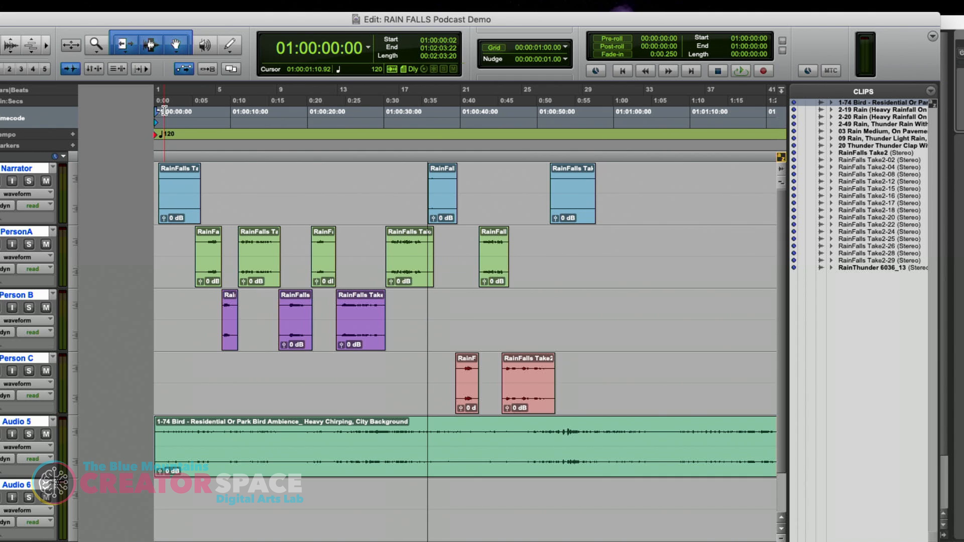
key("space")
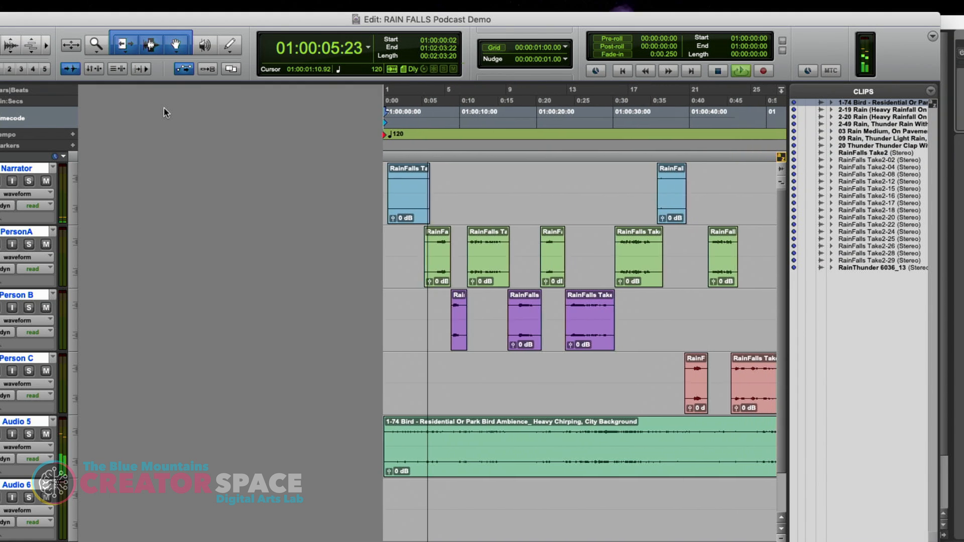
key("space")
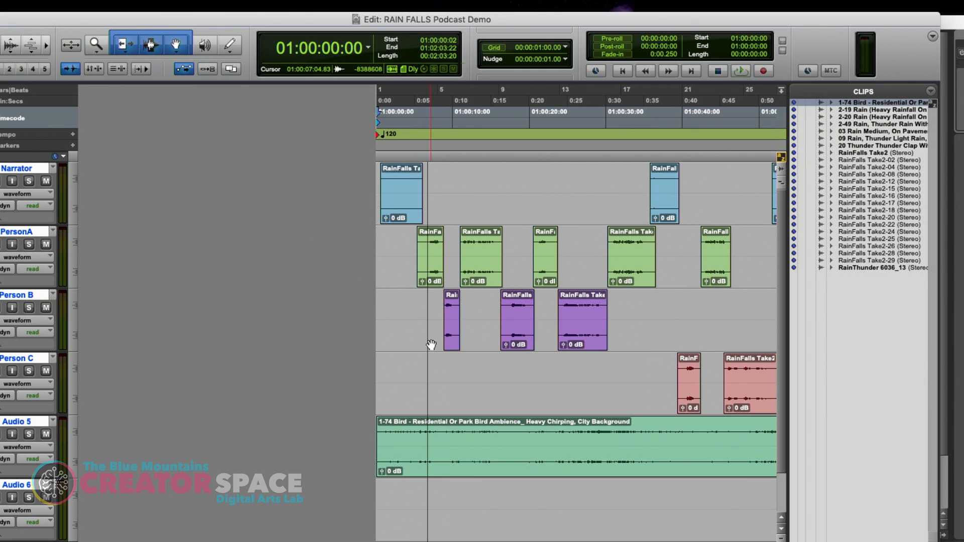
Separate the bird ambience clip on Audio 5 at 01:00:06:09 and delete the portion after the split.
left_click(424, 427)
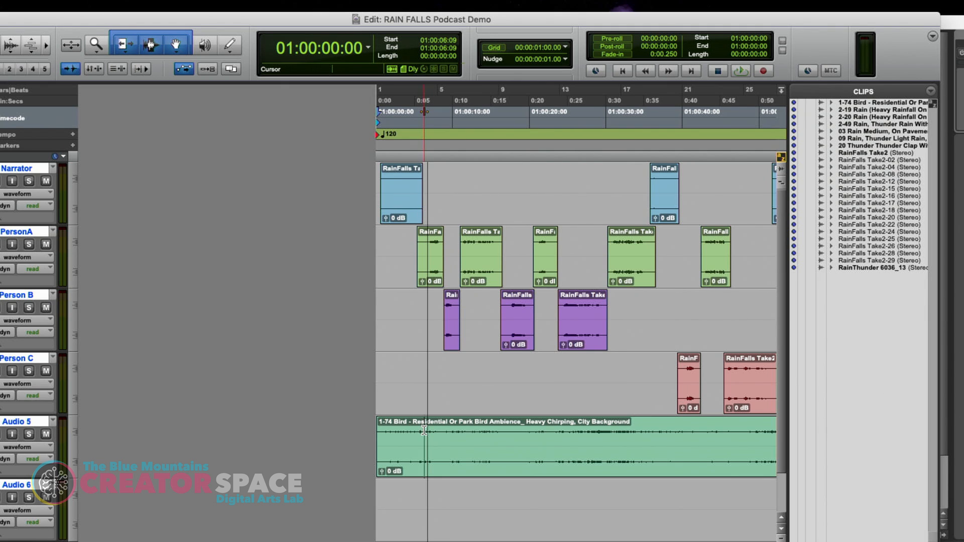
right_click(424, 430)
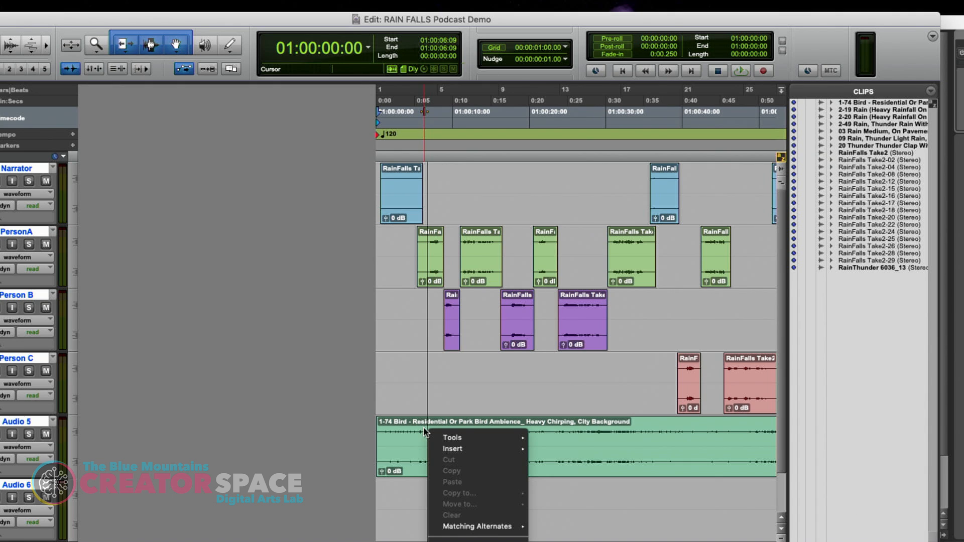
scroll(455, 453, "down", 5)
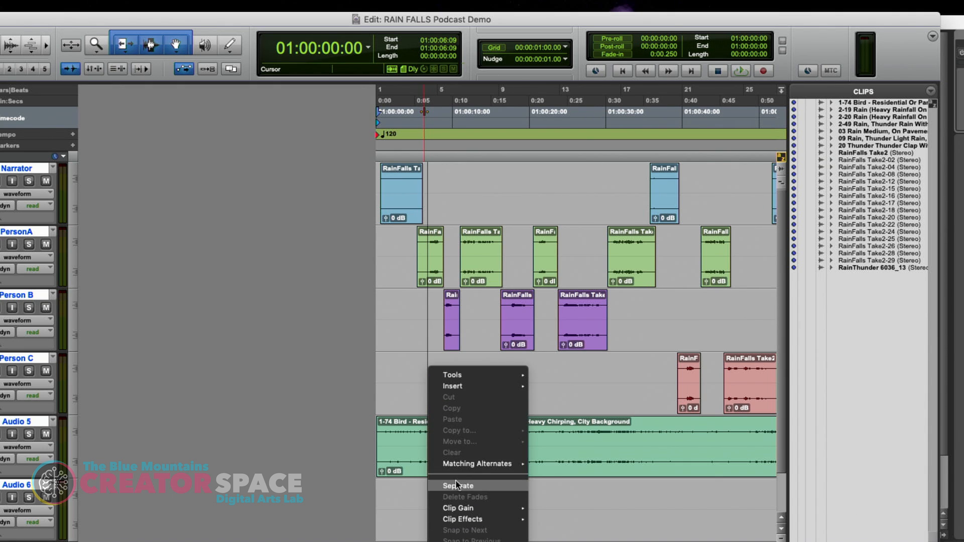
left_click(456, 486)
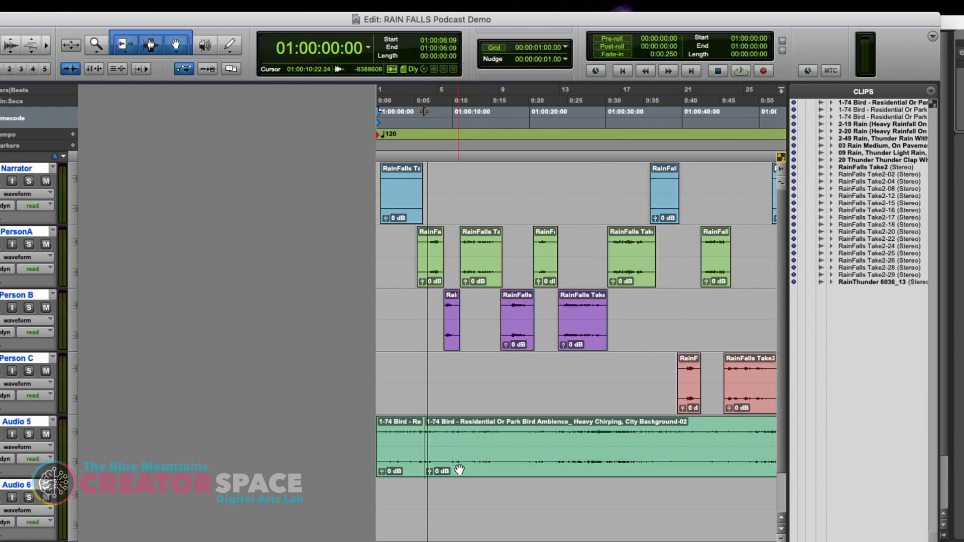
left_click(459, 469)
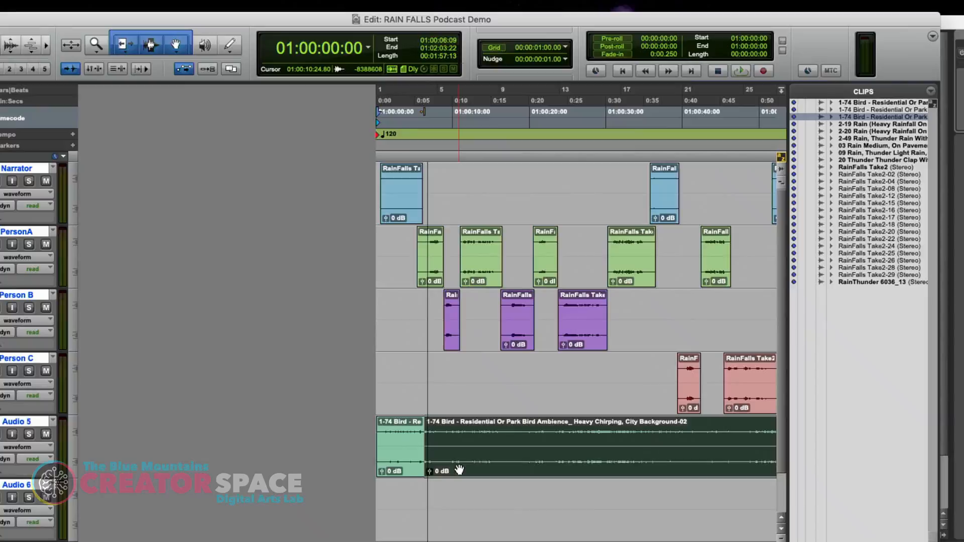
key("Delete")
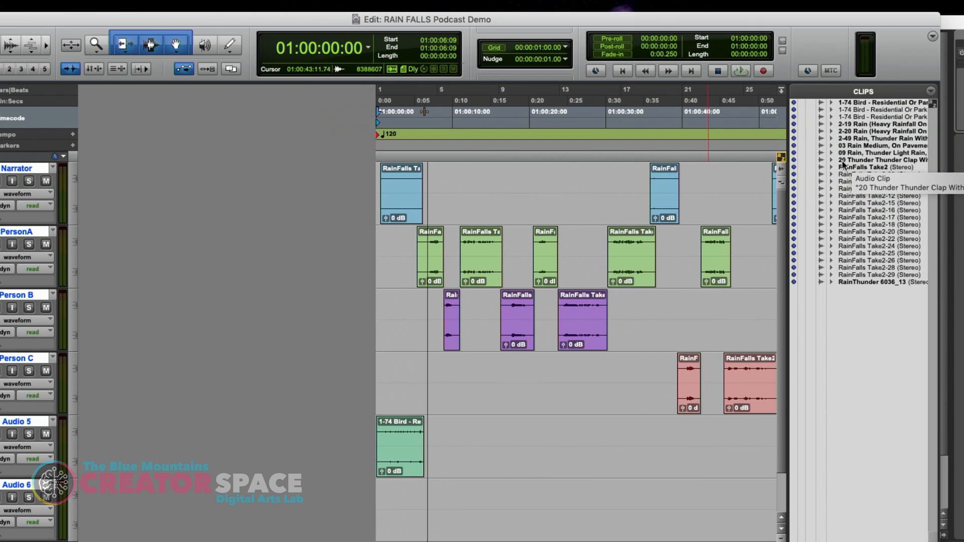
Place the RainThunder 6036_13 clip on the Audio 6 track about 3 seconds in and play it back with the narration.
left_click_drag(874, 282, 397, 487)
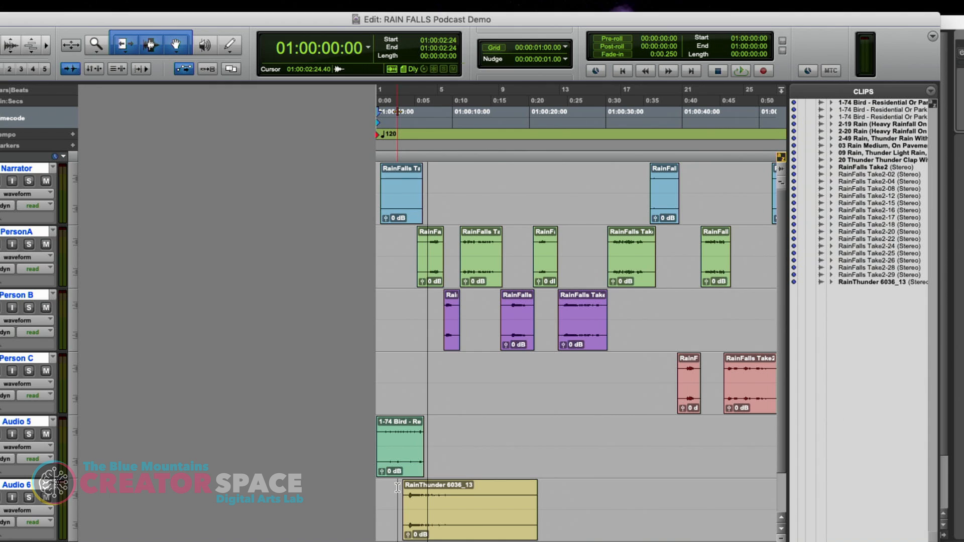
key("space")
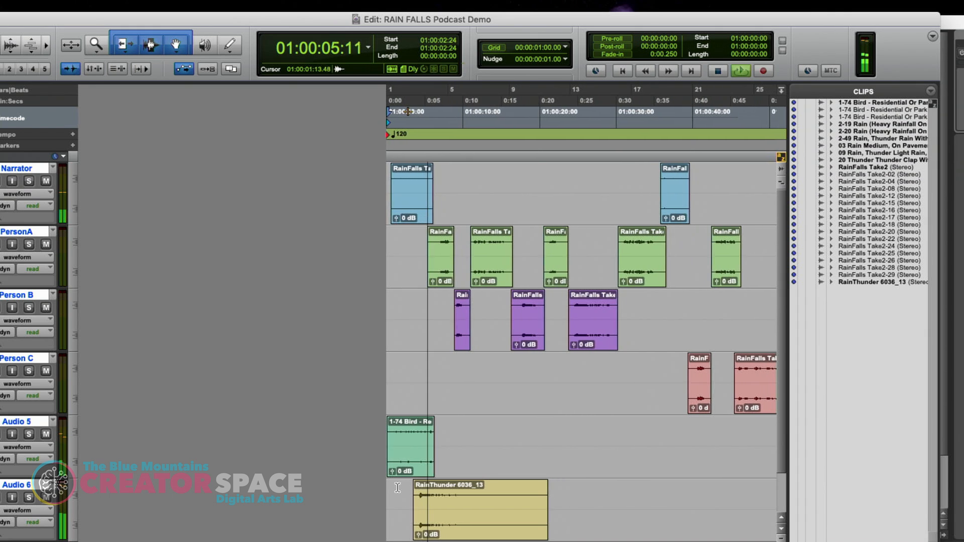
key("space")
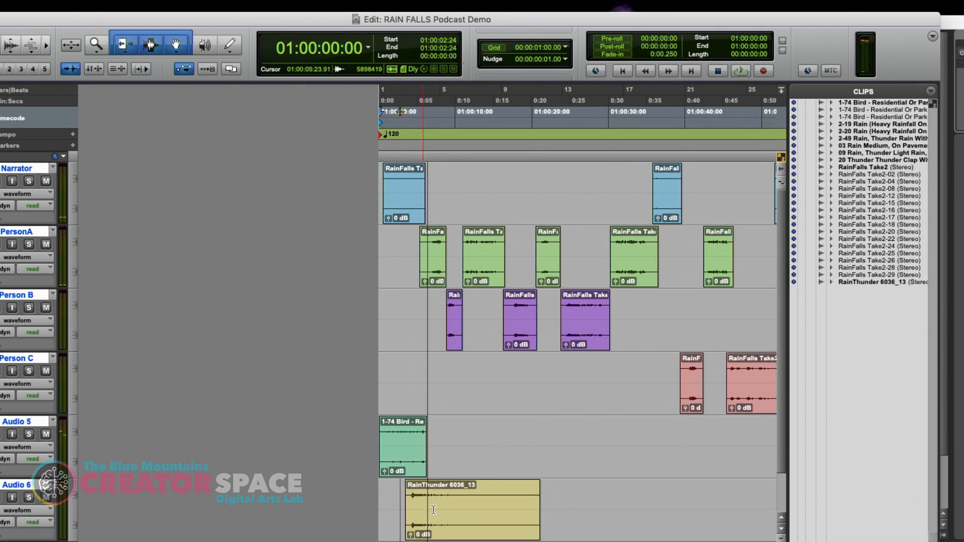
Move the RainThunder 6036_13 clip earlier to start at 01:00:00:25 and play the session from near its start.
left_click(459, 522)
left_click_drag(460, 522, 438, 512)
scroll(438, 512, "down", 2)
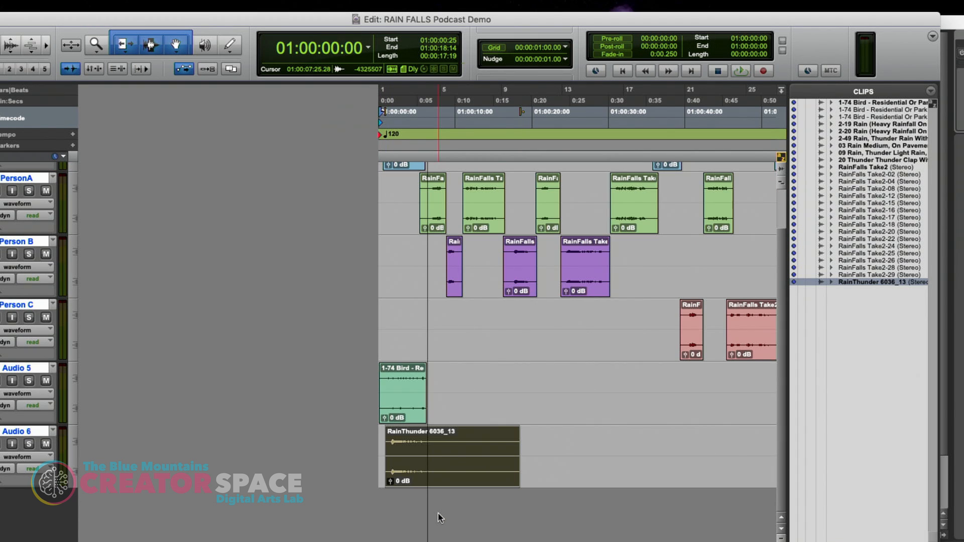
left_click(381, 316)
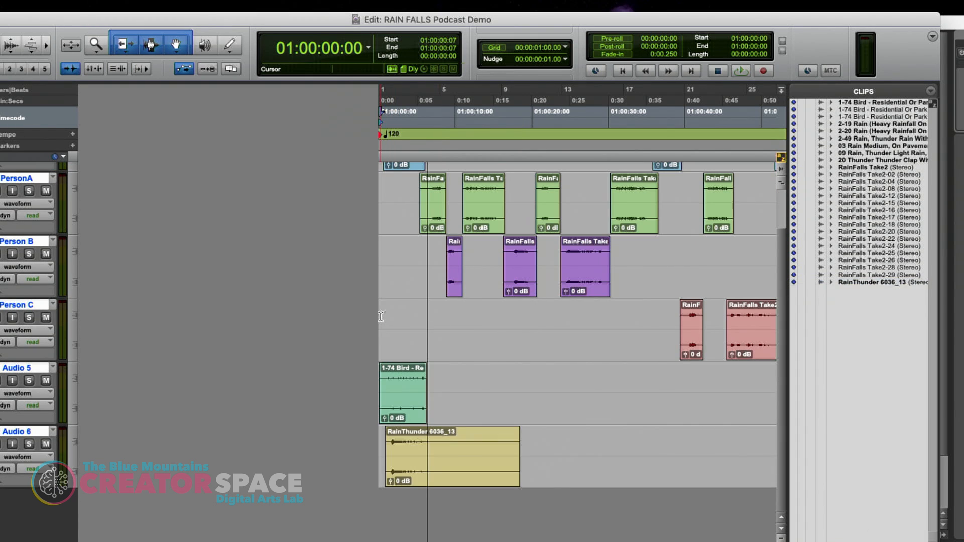
key("space")
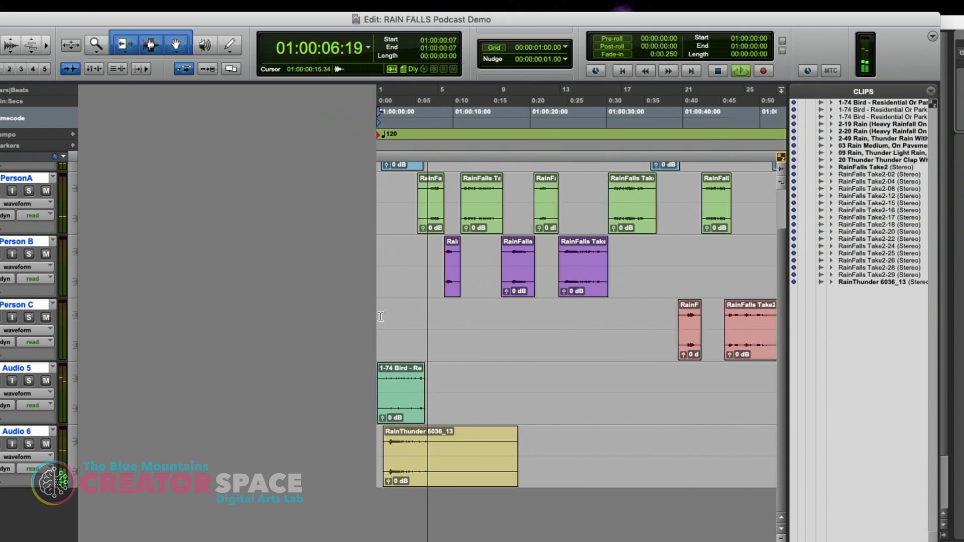
key("space")
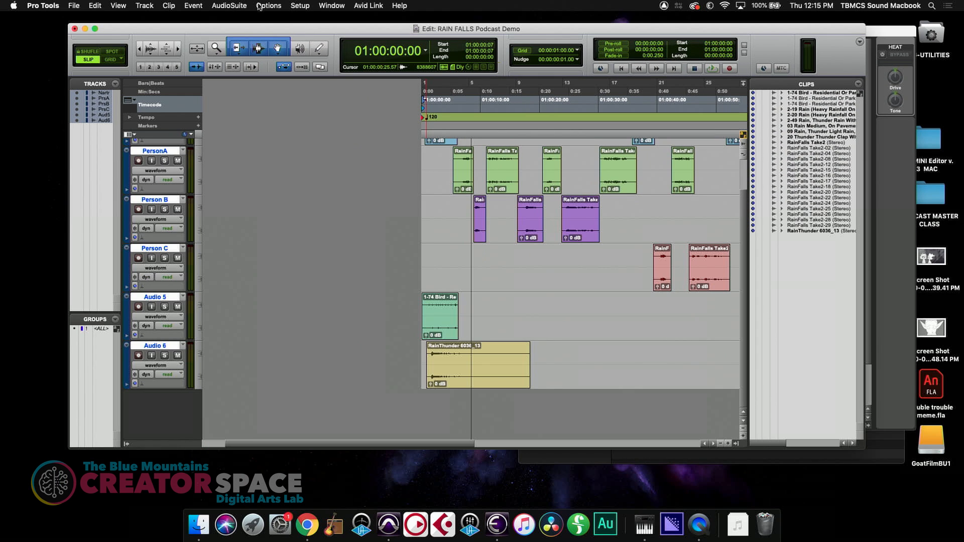
Create two new stereo audio tracks.
left_click(148, 5)
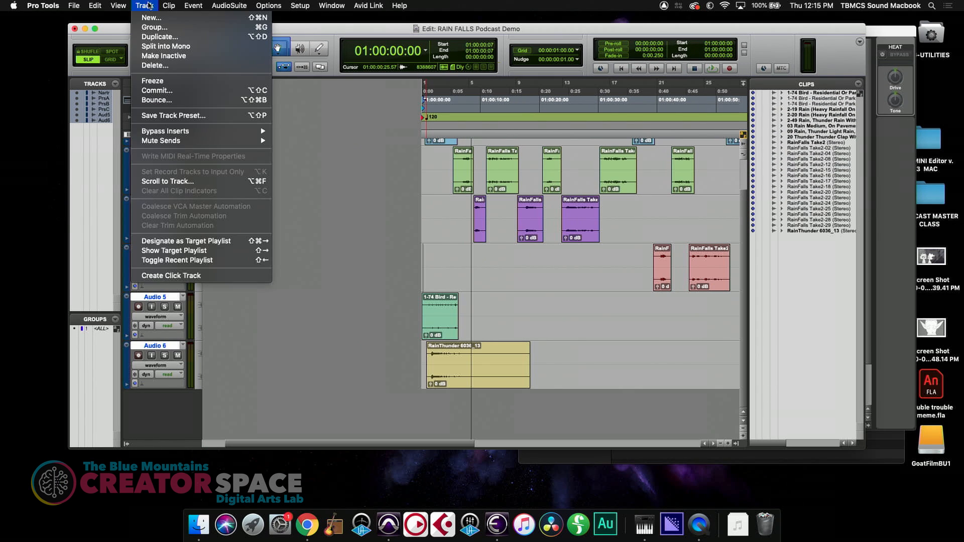
left_click(151, 19)
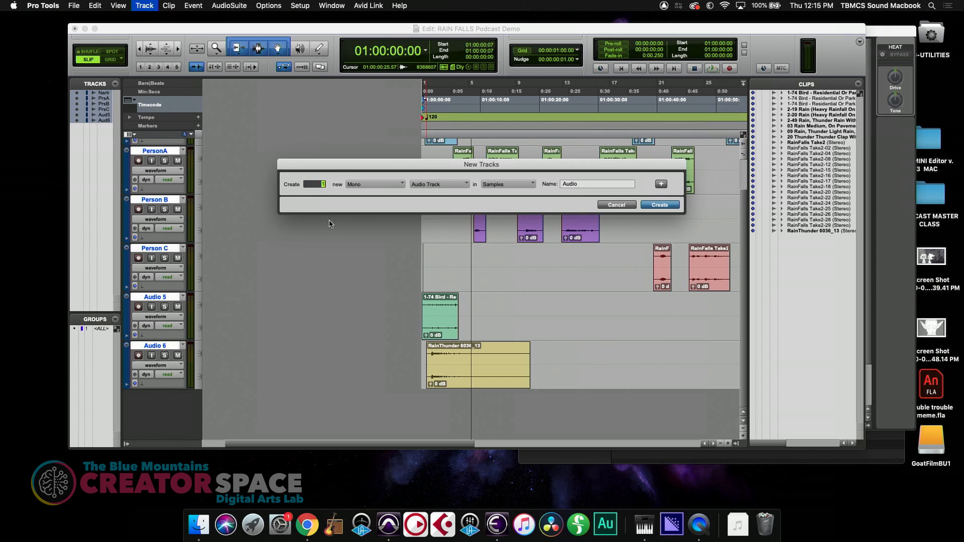
type("2")
left_click(378, 188)
left_click(379, 195)
left_click(659, 205)
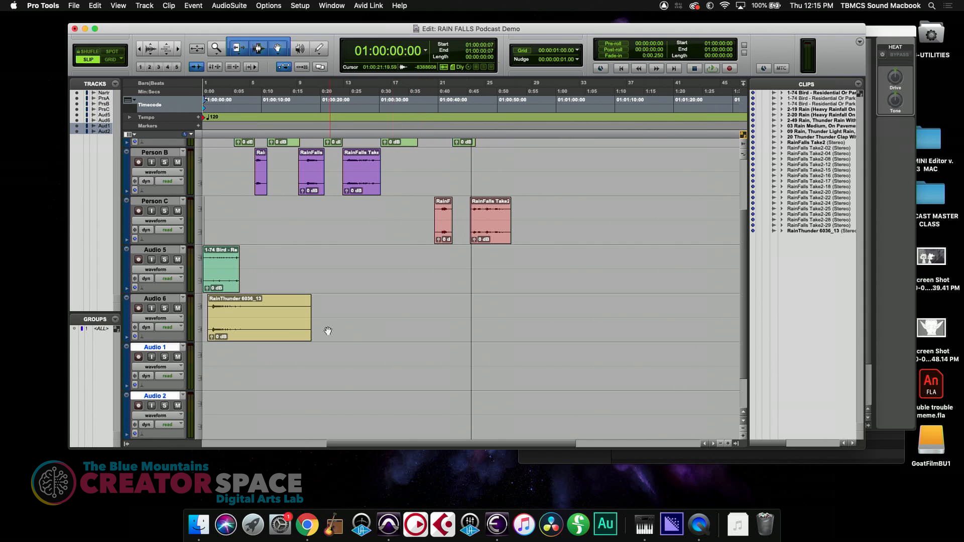
Rename the Audio 5 track as Birds and the Audio 6 track as Thunder.
double_click(156, 250)
type("Birds")
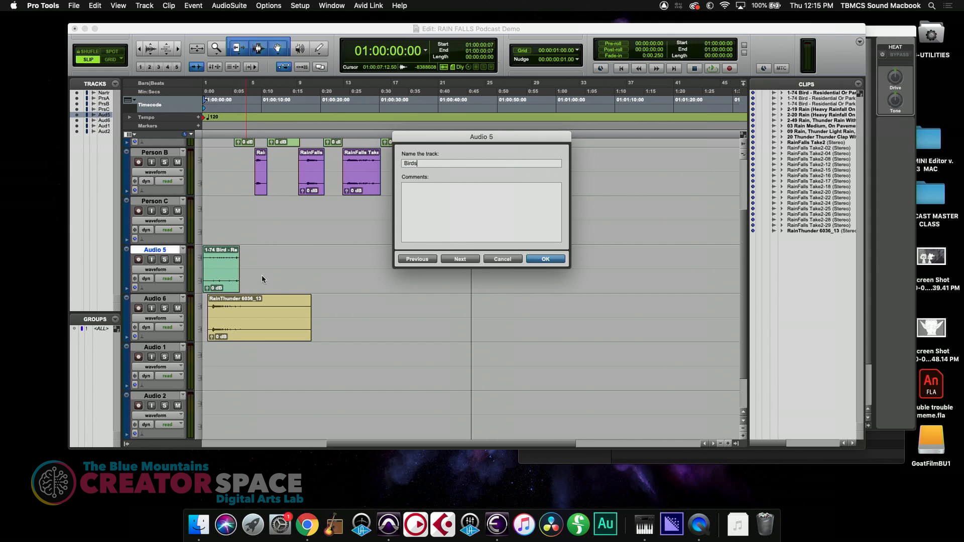
left_click(458, 260)
type("Thunder")
left_click(539, 259)
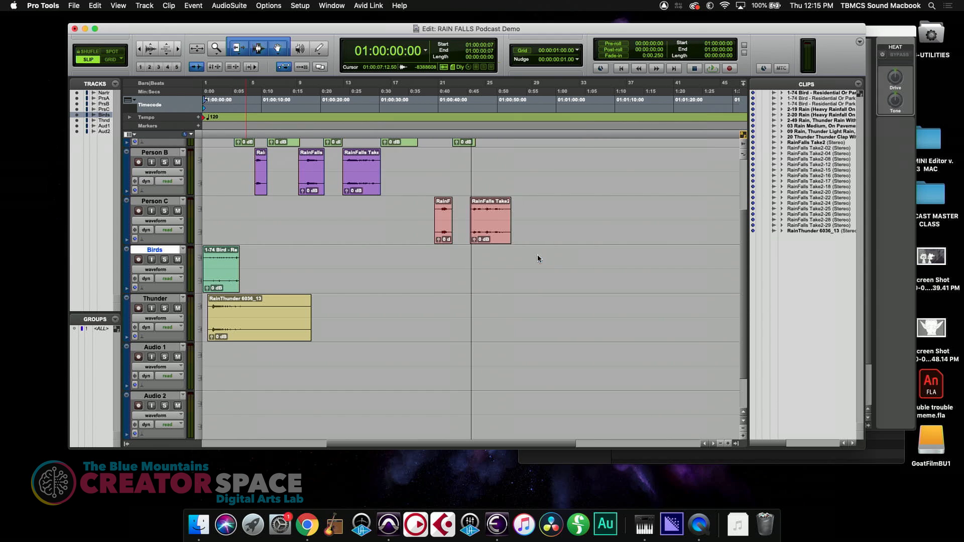
Rename the Audio 1 track as Rain1 and the Audio 2 track as Rain2.
double_click(157, 300)
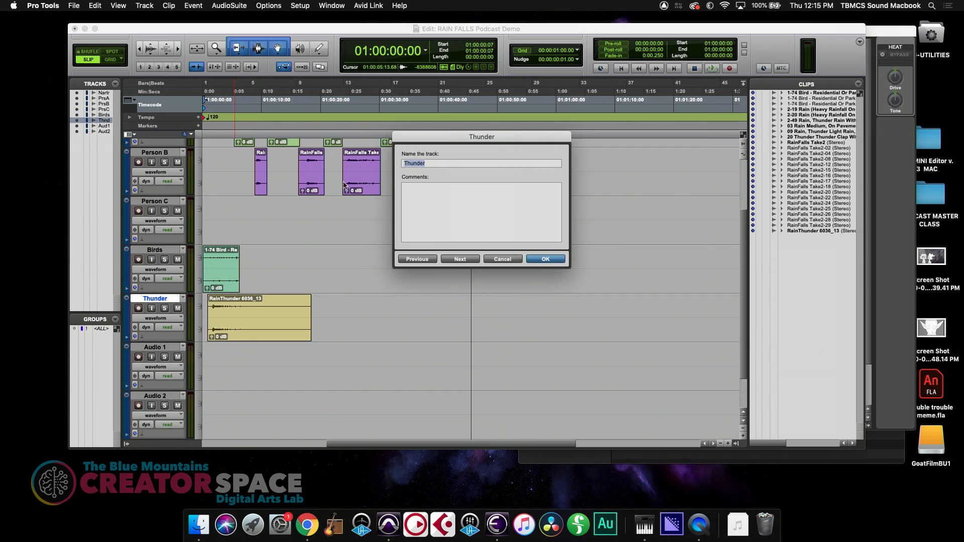
left_click(458, 260)
key("BackSpace")
type("Rain1")
key("Return")
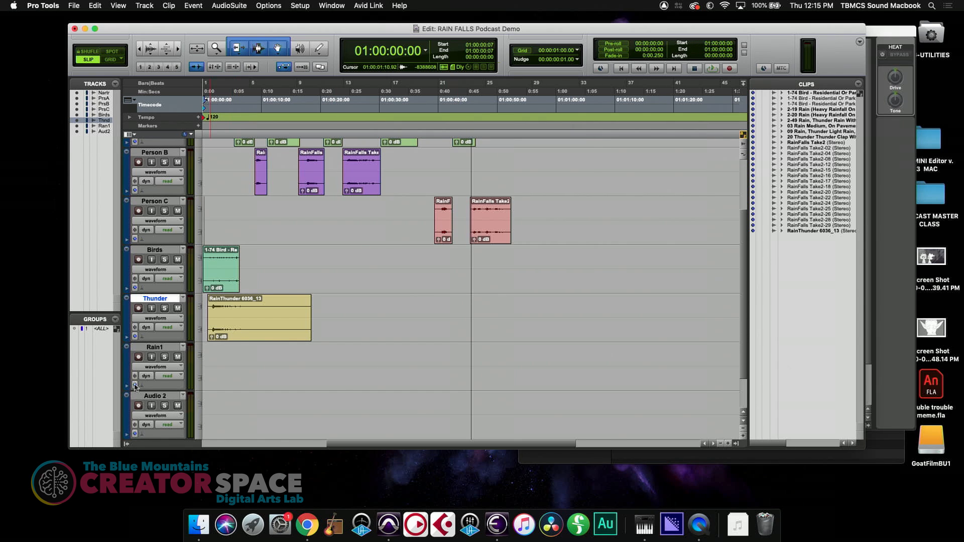
double_click(153, 396)
type("Rain2")
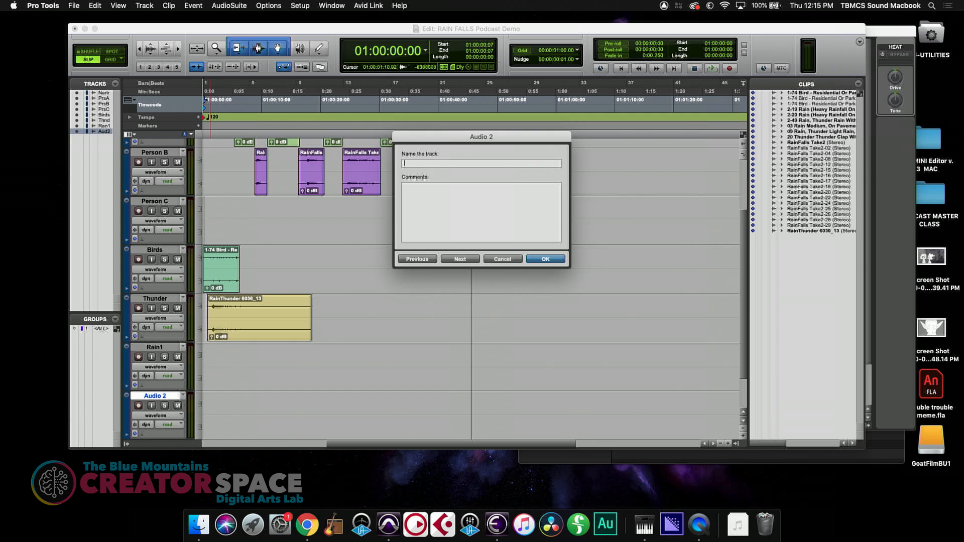
key("Return")
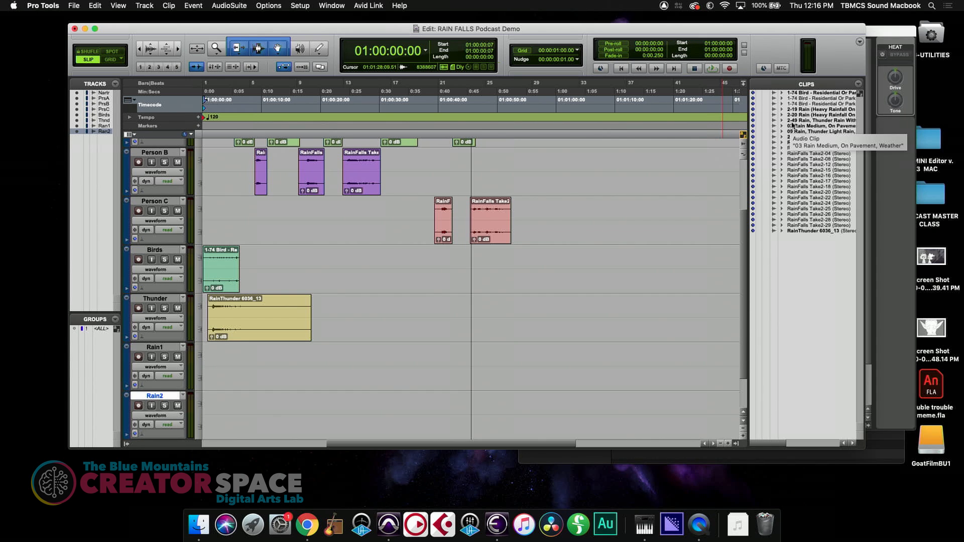
Place the "03 Rain Medium, On Pavement, Weather" clip on Rain1 and the "09 Rain, Thunder Light Rain" clip on Rain2 near the session start.
left_click_drag(792, 129, 202, 380)
left_click_drag(796, 132, 451, 410)
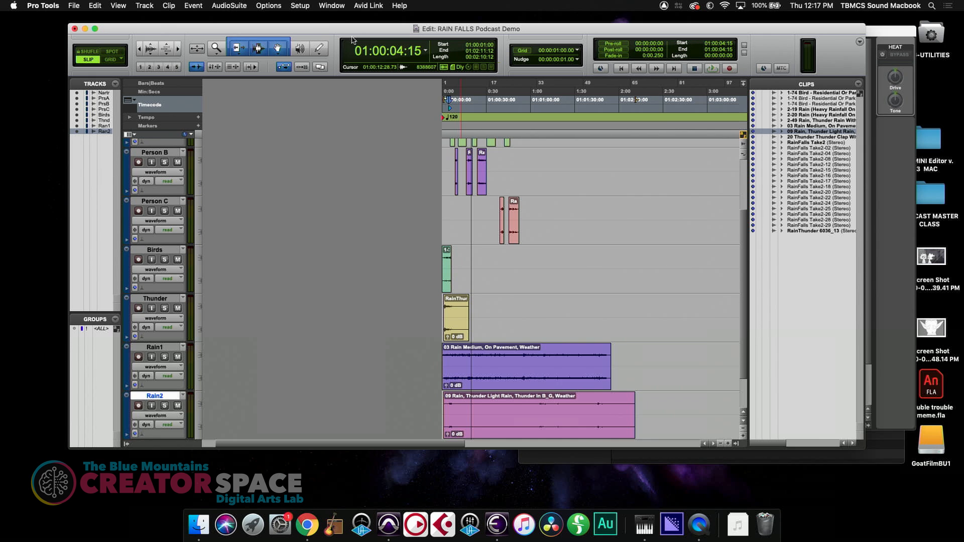
Move the Edit window down and bring the Mix window to the front.
left_click_drag(317, 32, 320, 82)
left_click(326, 32)
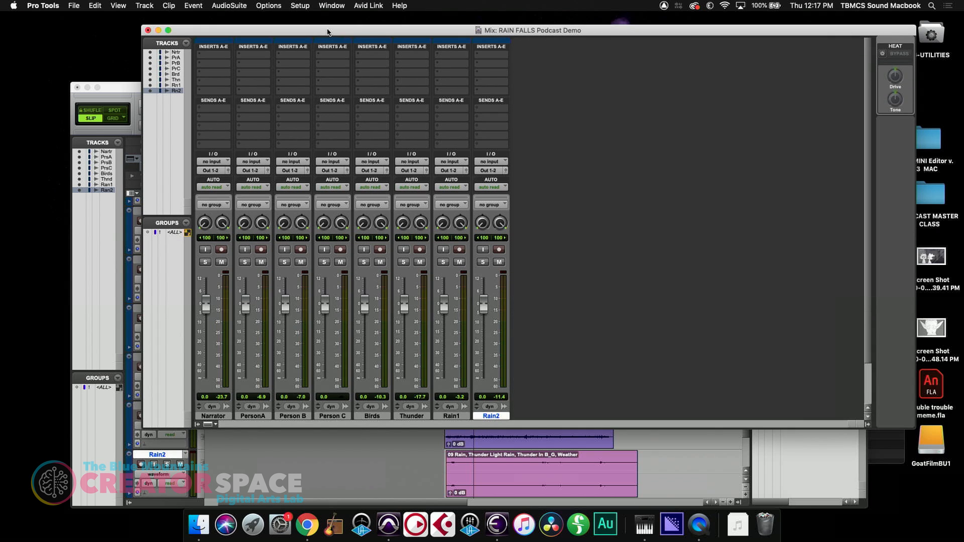